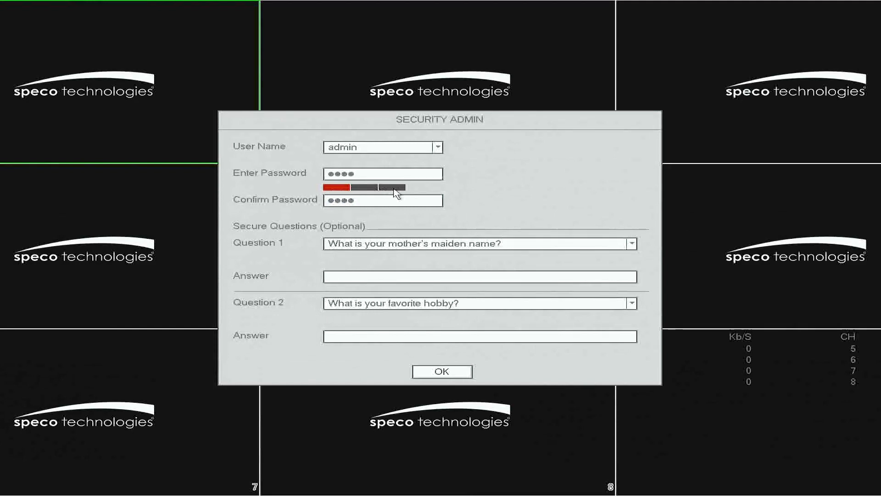
Leave the optional security questions at their defaults and confirm the admin account setup.
click(411, 245)
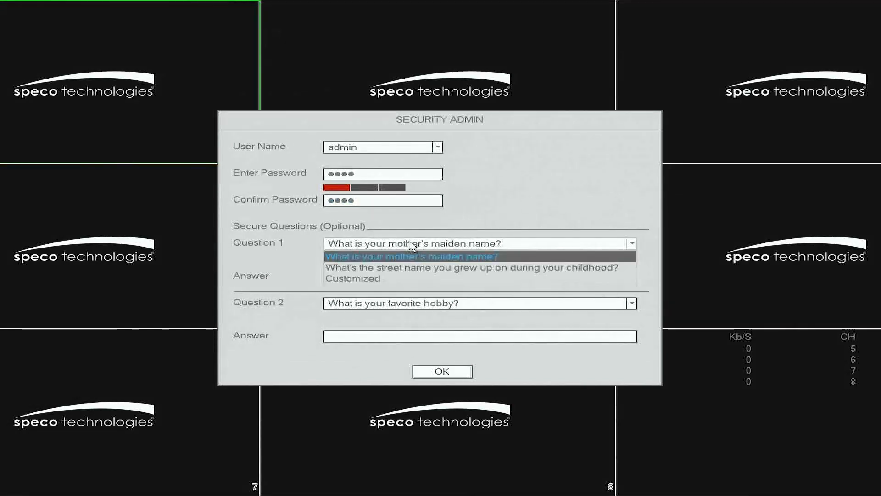
click(288, 278)
click(351, 303)
click(291, 279)
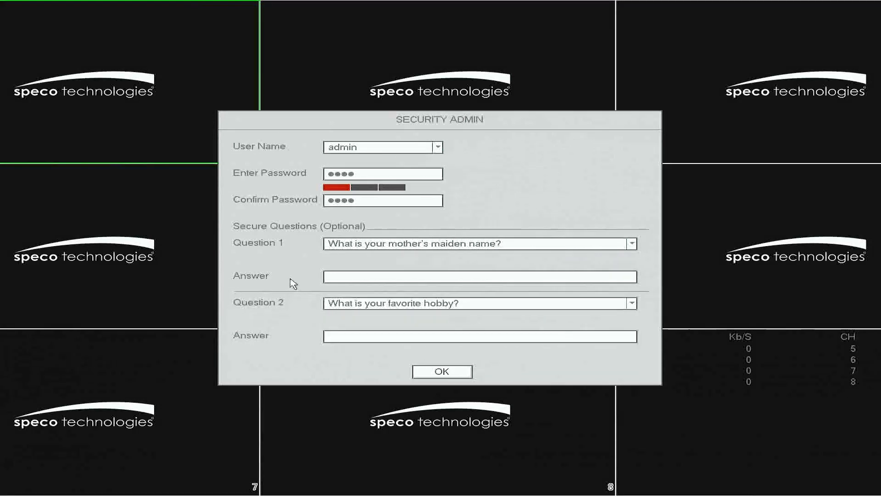
click(441, 372)
Start the EZ Setup wizard, review the General and Date&Time pages, and continue to the network settings.
click(427, 294)
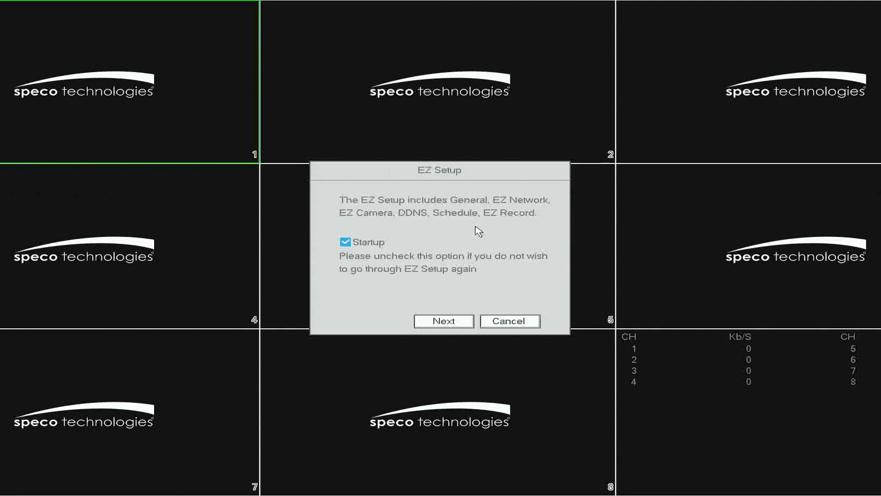
click(448, 323)
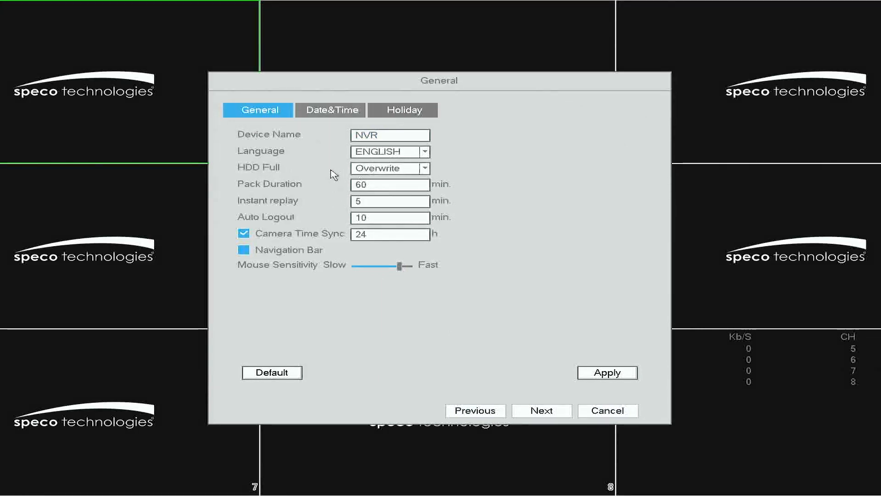
click(336, 112)
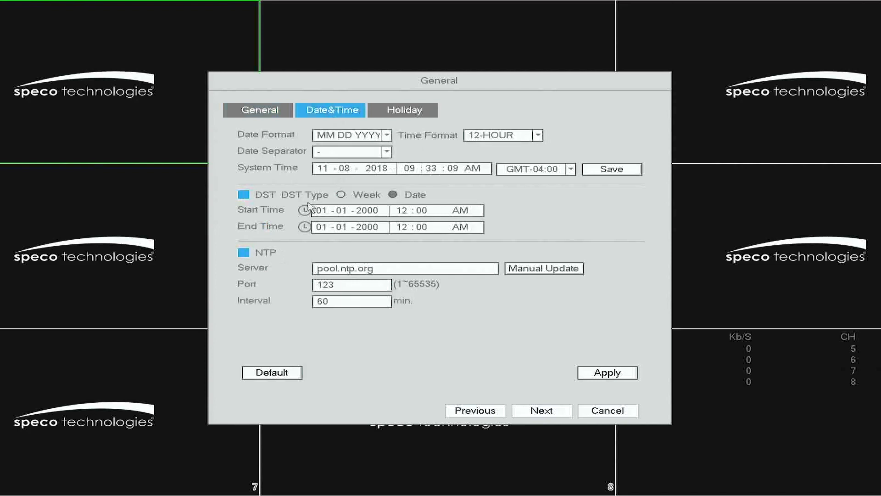
click(420, 111)
click(284, 112)
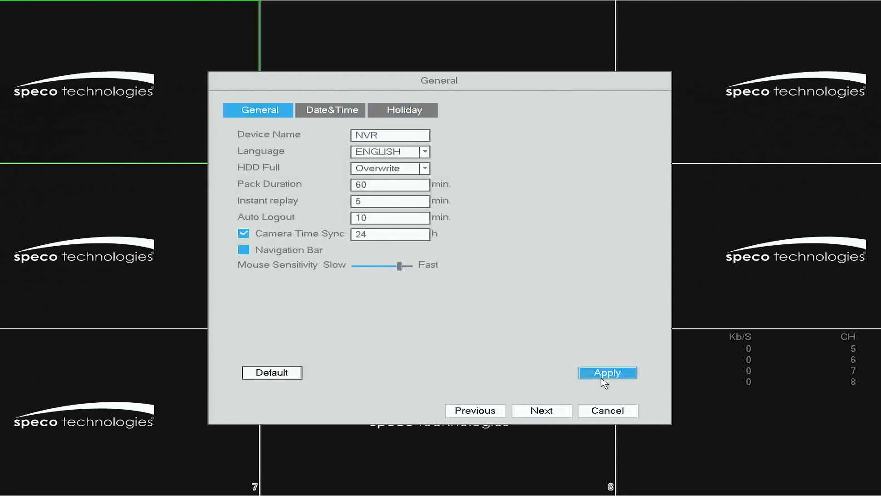
click(545, 415)
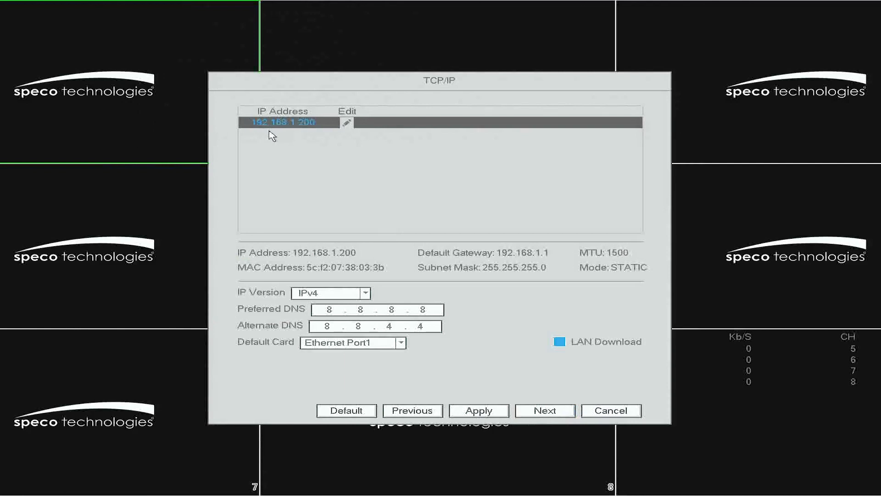
Switch the network interface's IP settings to DHCP and apply the TCP/IP page.
click(348, 124)
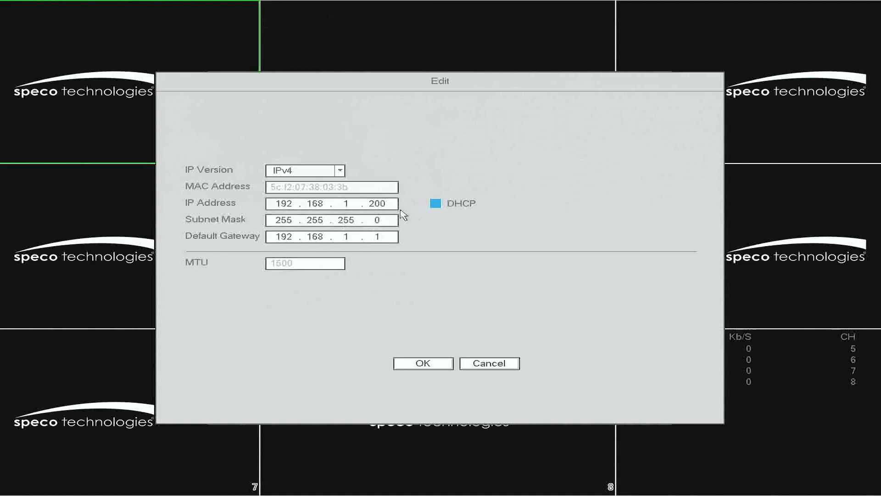
click(435, 204)
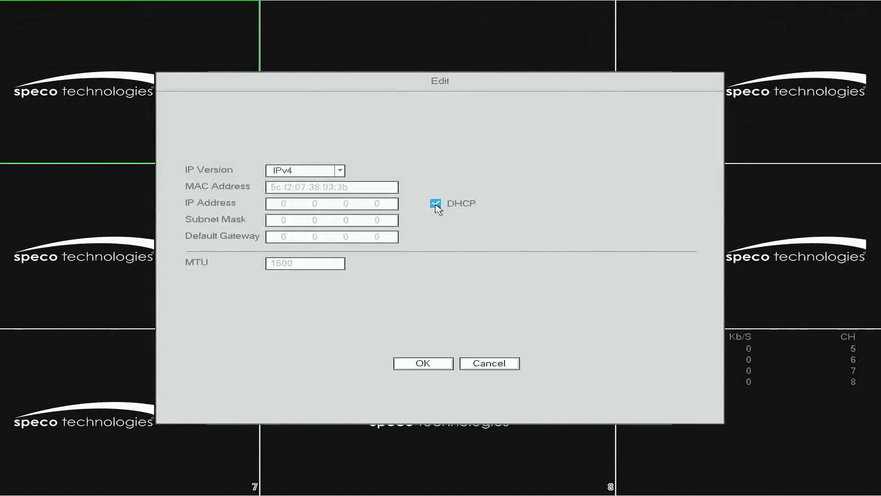
click(422, 364)
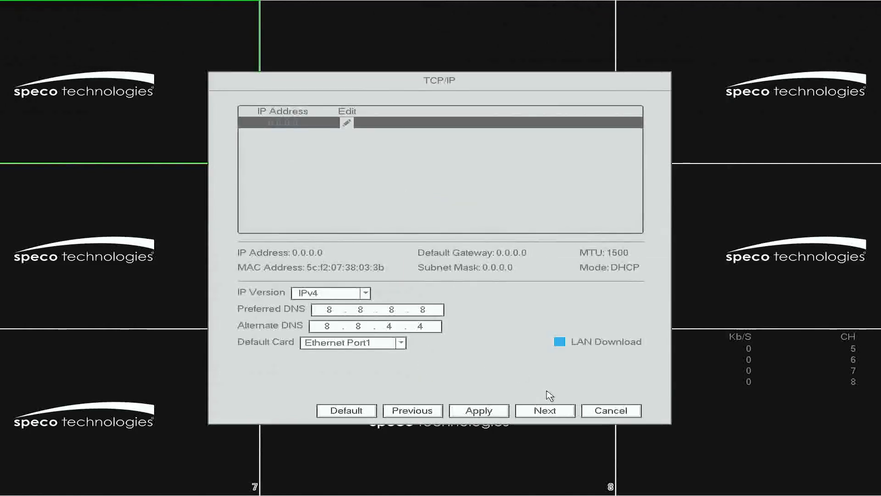
click(492, 418)
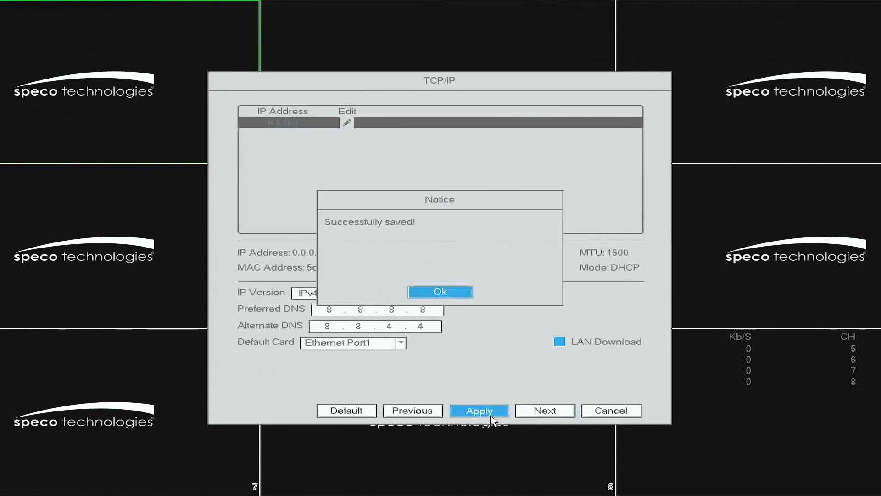
click(435, 292)
Enable Speco DDNS with domain name speco38033B and apply the DDNS settings.
click(540, 410)
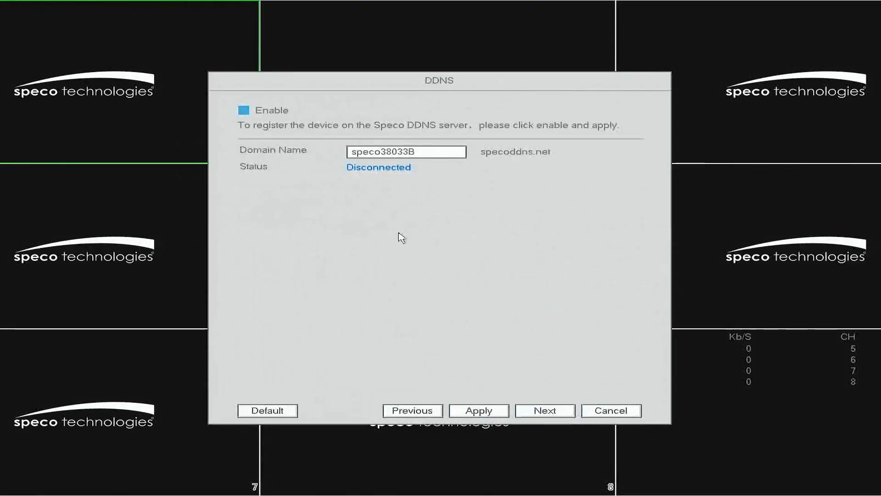
click(415, 155)
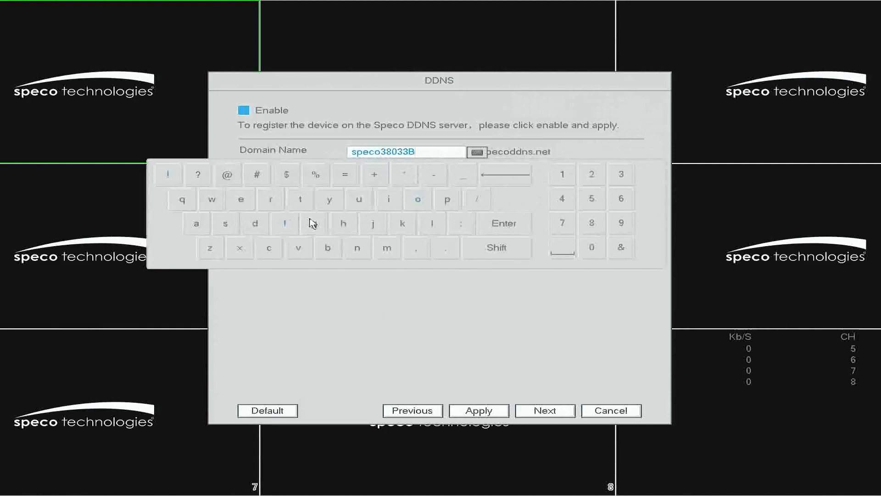
click(503, 224)
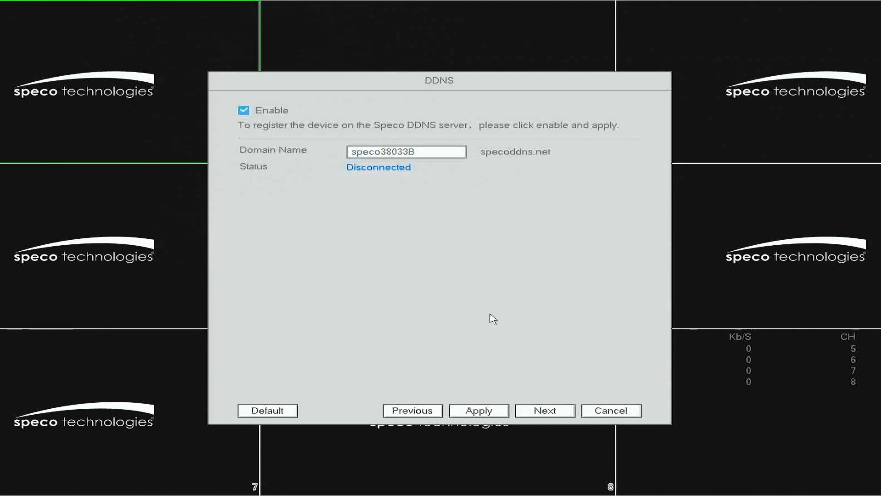
click(484, 415)
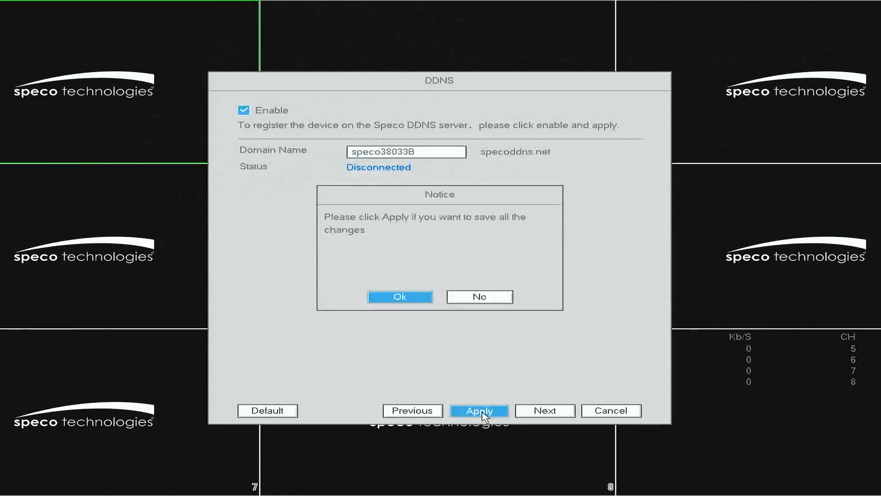
click(410, 297)
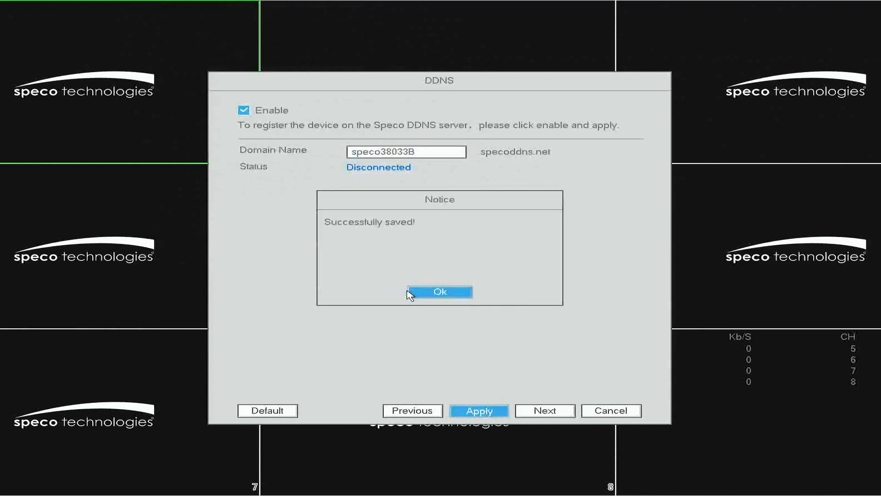
click(418, 294)
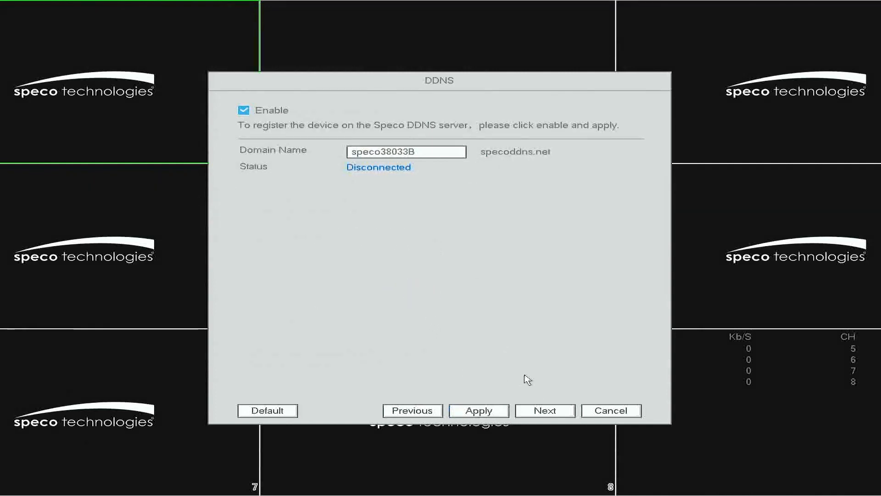
Enable UPnP port mapping and apply the UPnP settings.
click(544, 411)
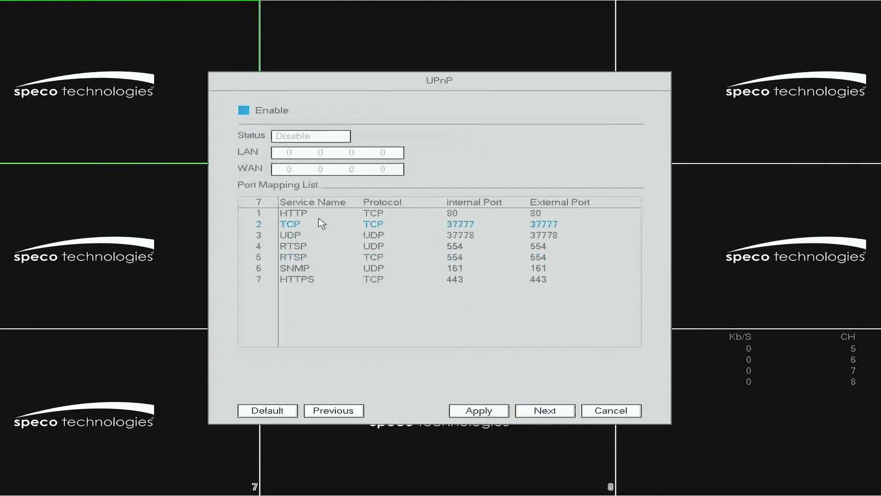
click(244, 111)
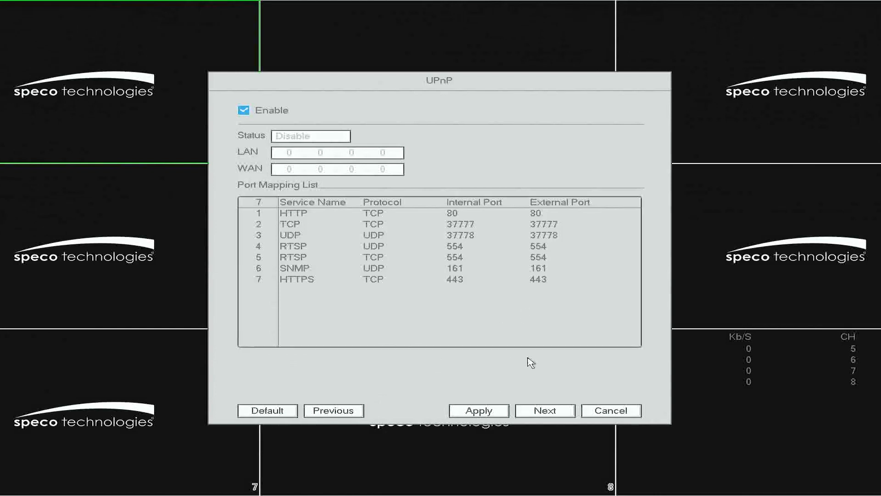
click(485, 412)
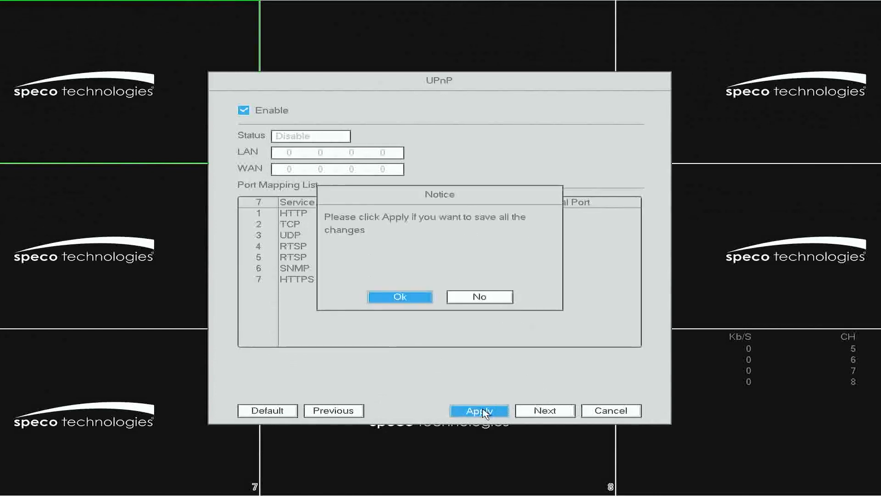
click(399, 297)
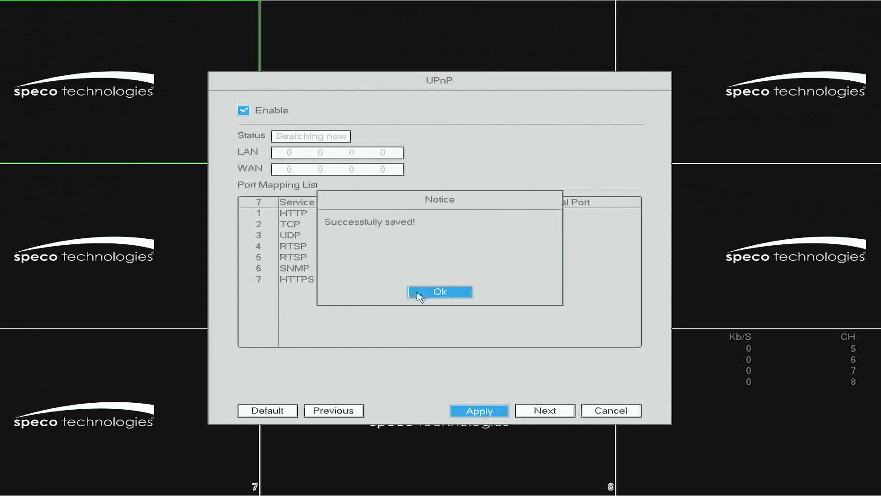
click(420, 296)
Advance to the EZ Camera page and search the network for devices.
click(549, 411)
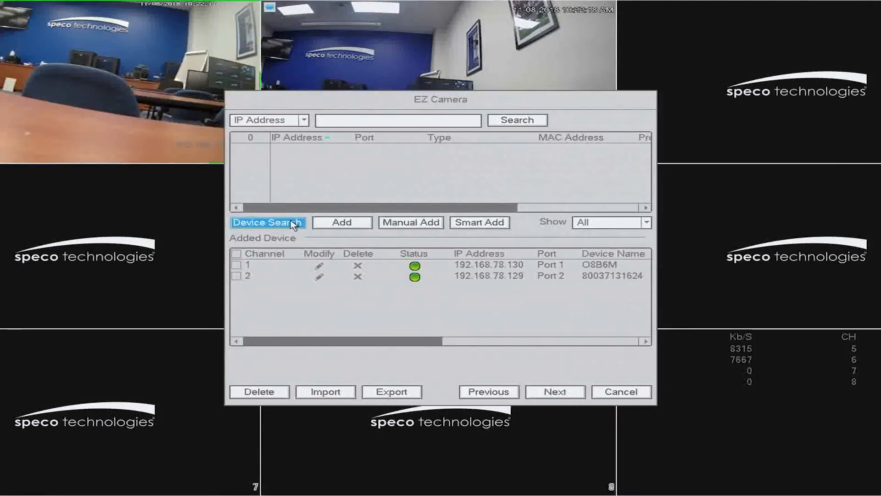
click(292, 224)
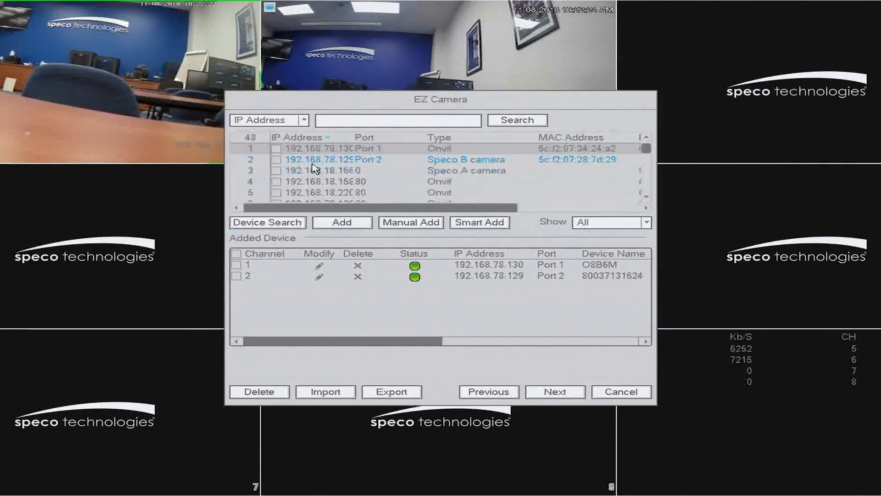
Browse the discovered device list, sorting it by IP address, type, MAC address, protocol and device name.
scroll(312, 173, down, 4)
scroll(312, 174, down, 3)
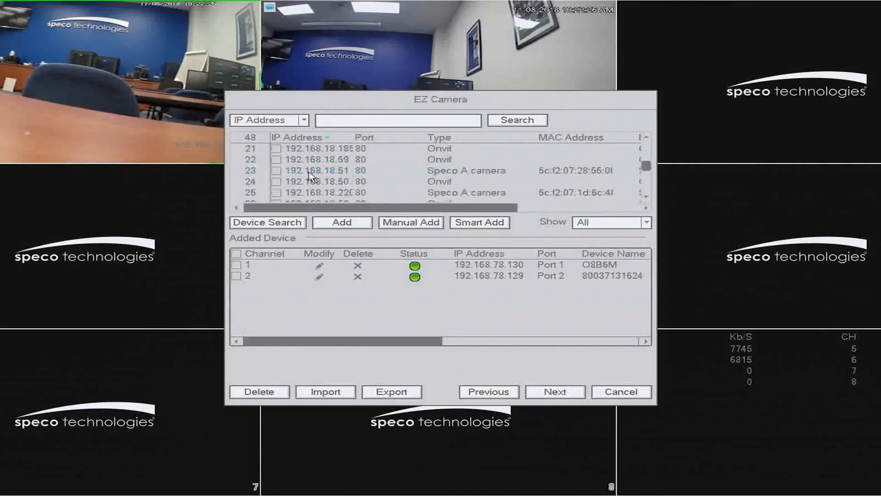
scroll(311, 175, down, 7)
scroll(312, 178, up, 2)
scroll(312, 180, up, 1)
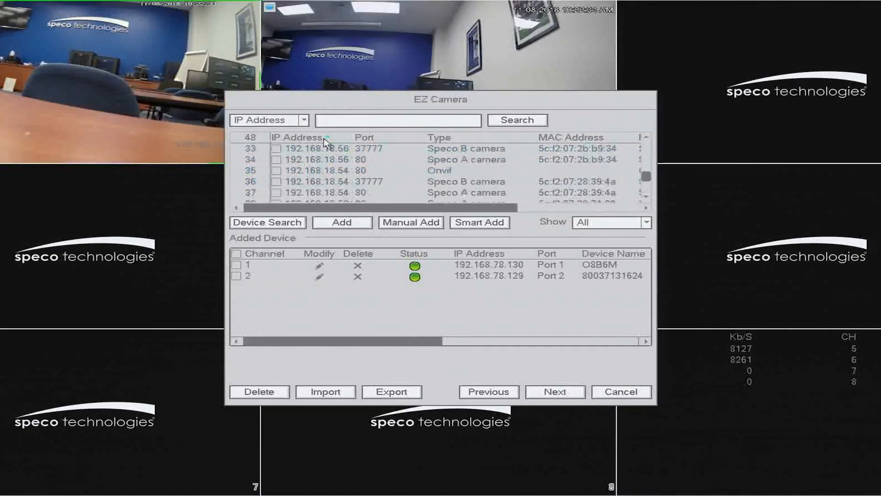
click(382, 140)
click(442, 139)
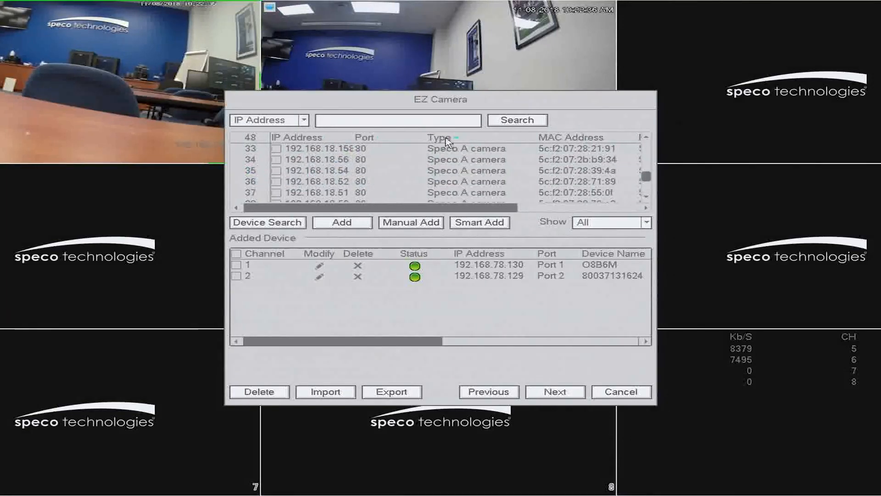
click(557, 138)
drag(502, 209, 632, 216)
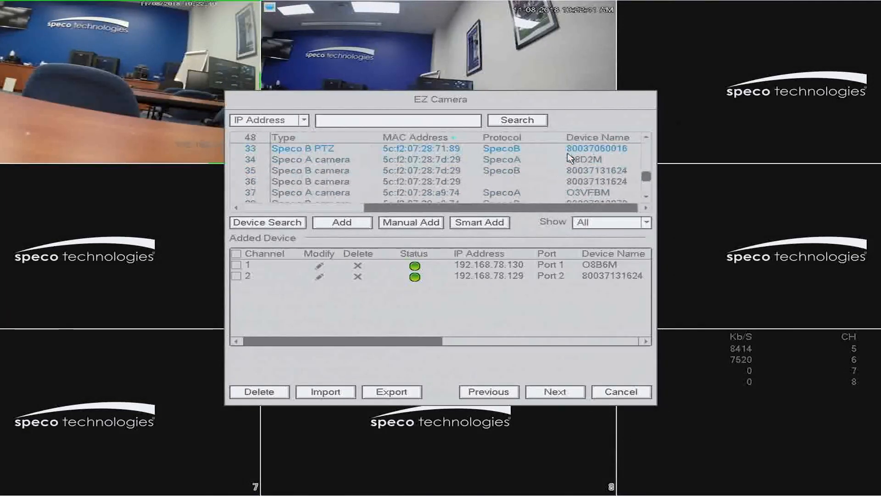
click(521, 138)
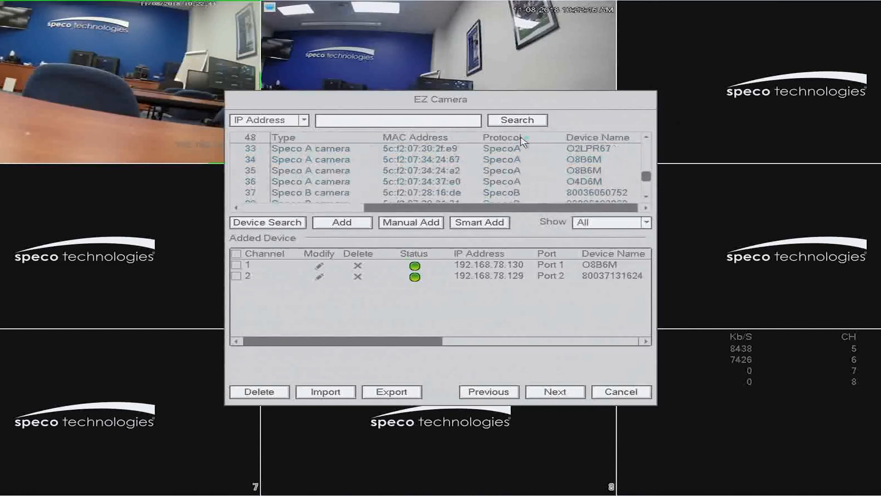
click(592, 138)
drag(495, 205, 263, 209)
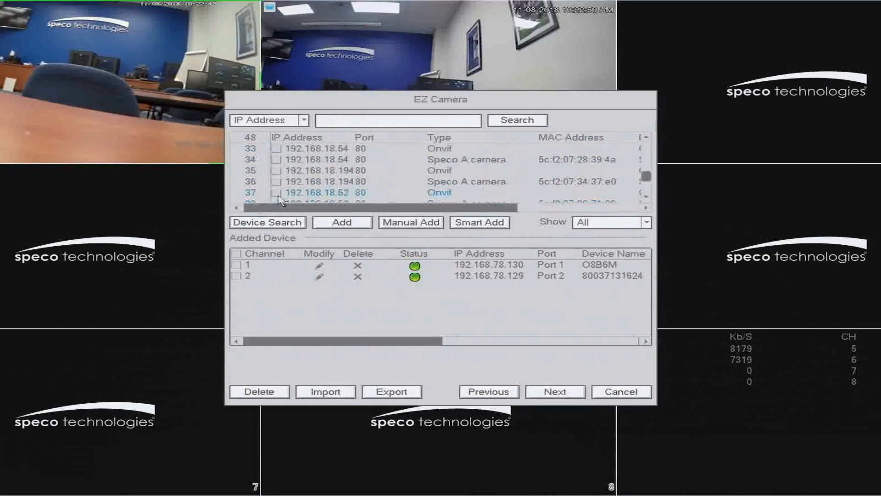
Filter the discovered devices to show only Speco A cameras, sorted by IP address.
click(603, 227)
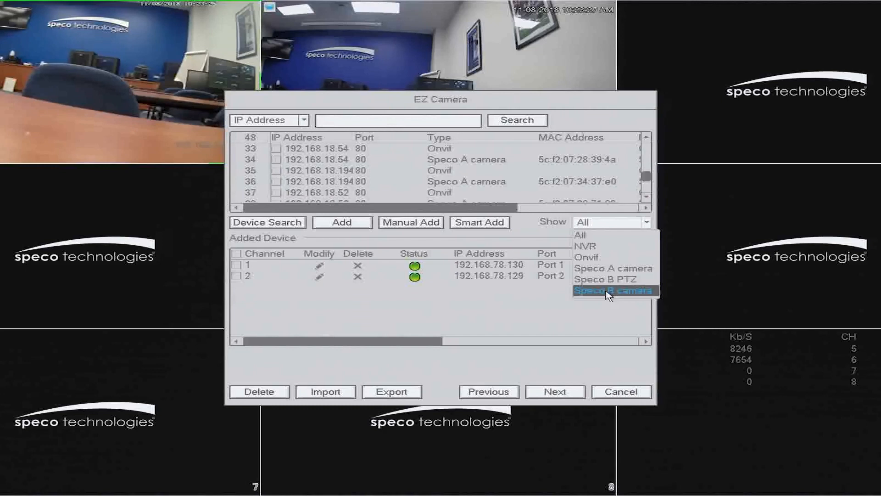
click(613, 269)
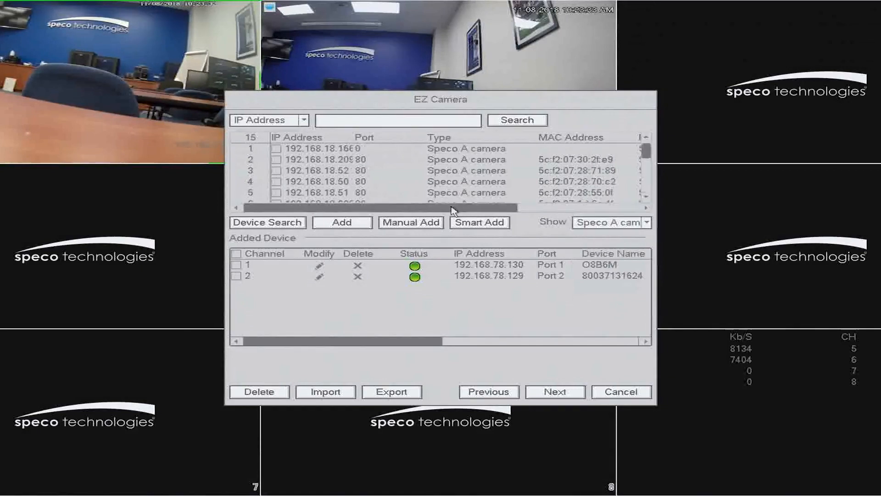
scroll(377, 165, down, 4)
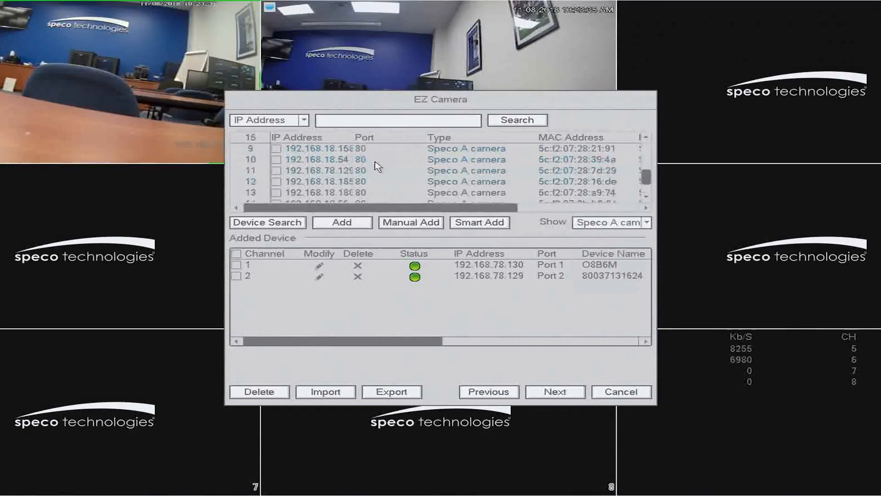
click(332, 137)
scroll(341, 161, up, 4)
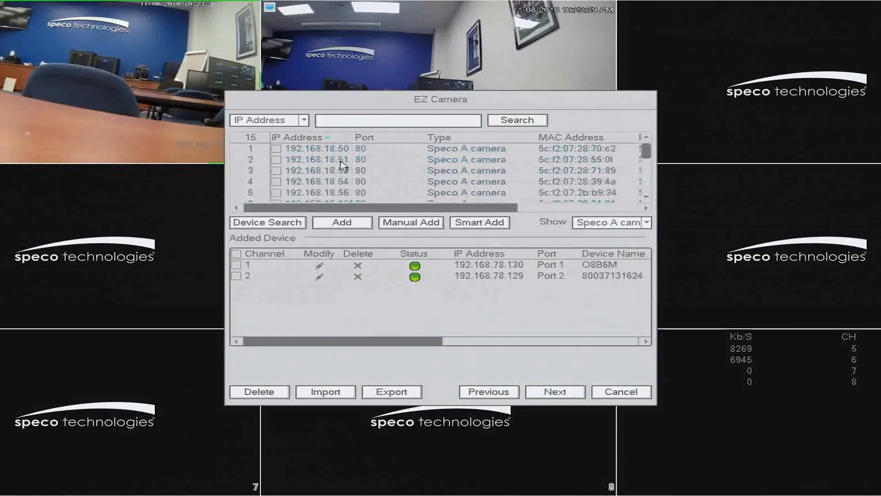
Select the Speco A camera at 192.168.18.194 in the search results.
scroll(344, 171, down, 1)
scroll(346, 174, down, 1)
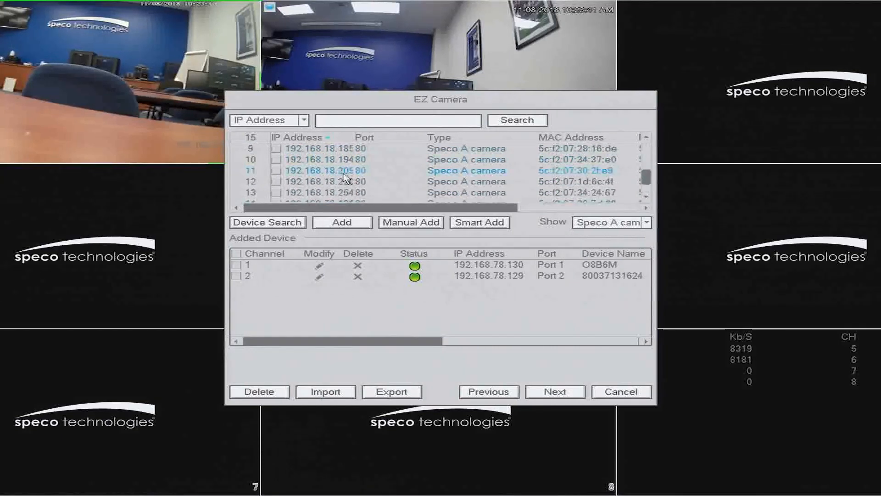
click(278, 161)
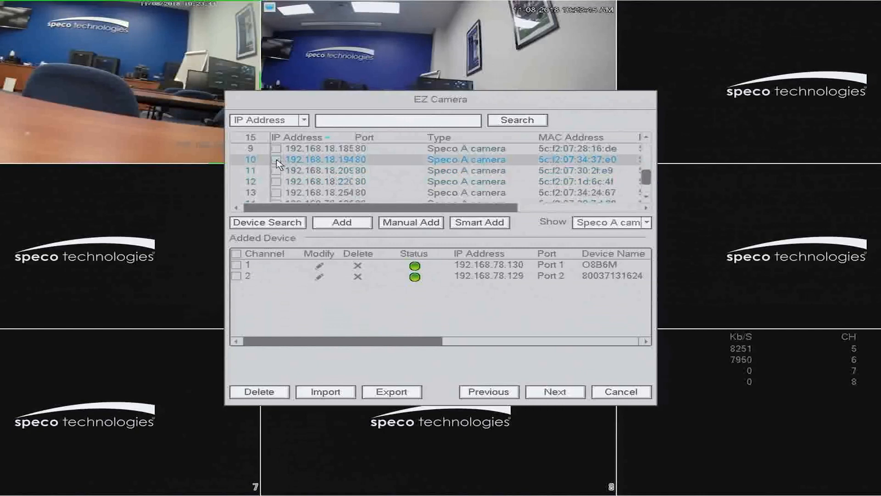
Add the Speco A camera at 192.168.18.194 to the channel list and set its RTSP port to 9008.
click(347, 228)
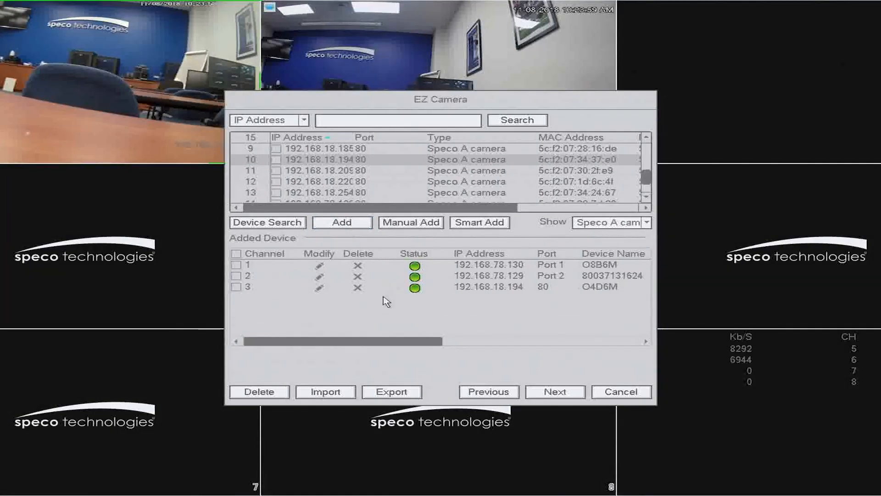
click(320, 288)
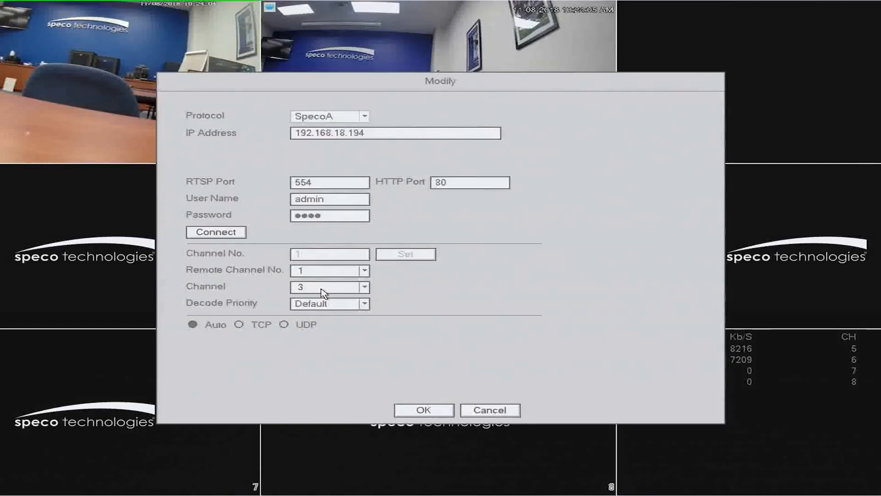
click(316, 183)
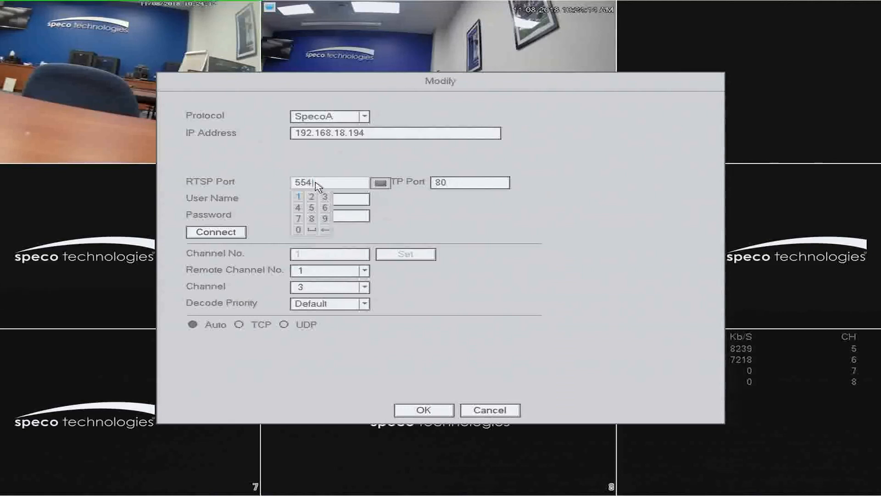
click(326, 229)
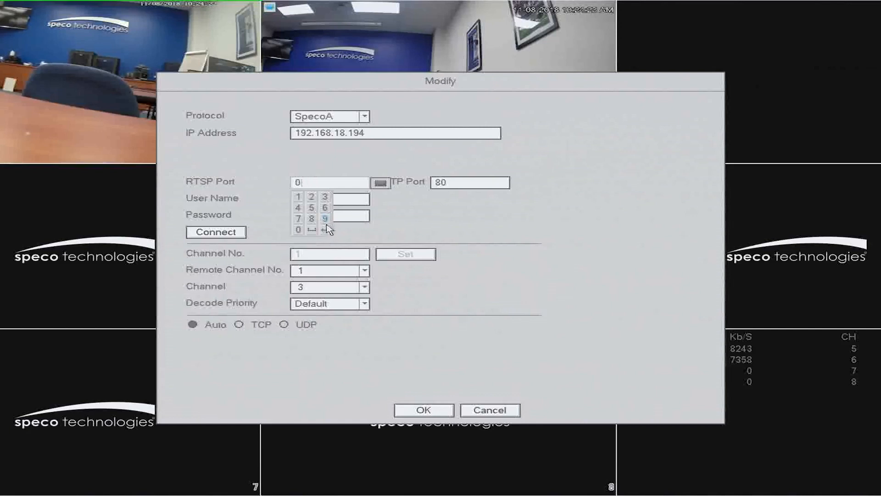
click(301, 231)
click(301, 231)
click(399, 223)
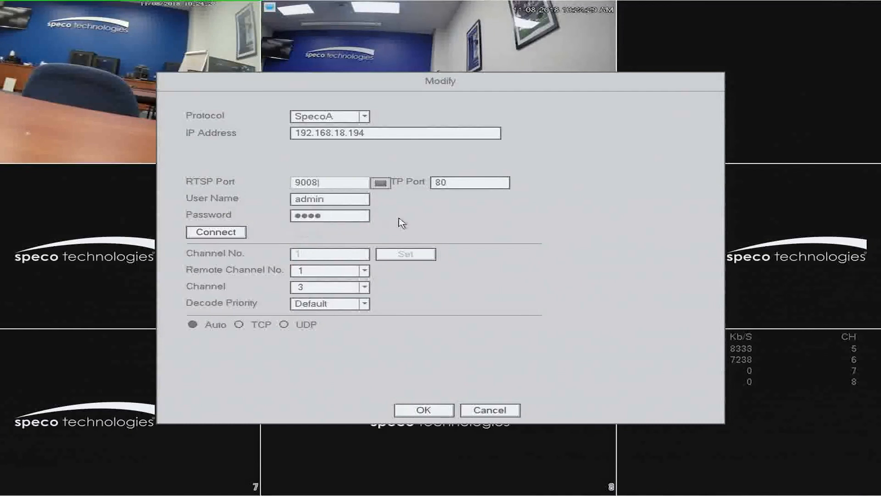
Enter the camera's password, connect to the camera, and confirm the modified settings.
click(342, 215)
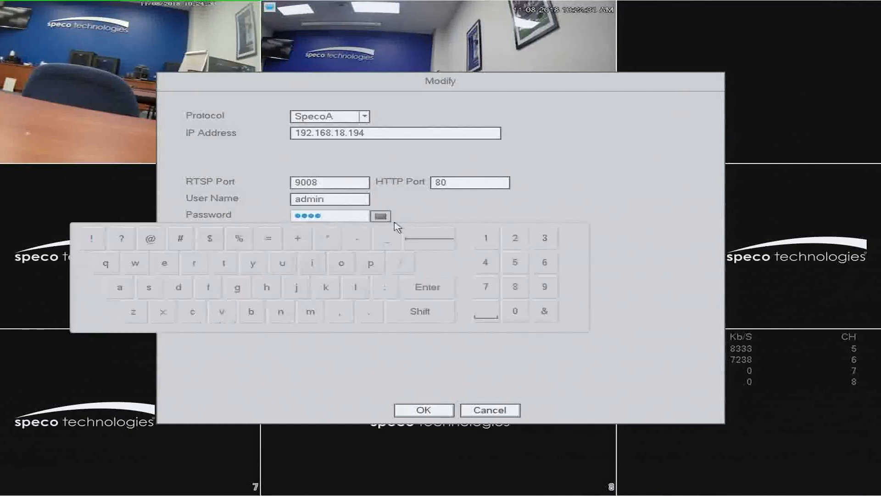
click(438, 237)
click(437, 237)
click(487, 239)
click(514, 240)
click(544, 239)
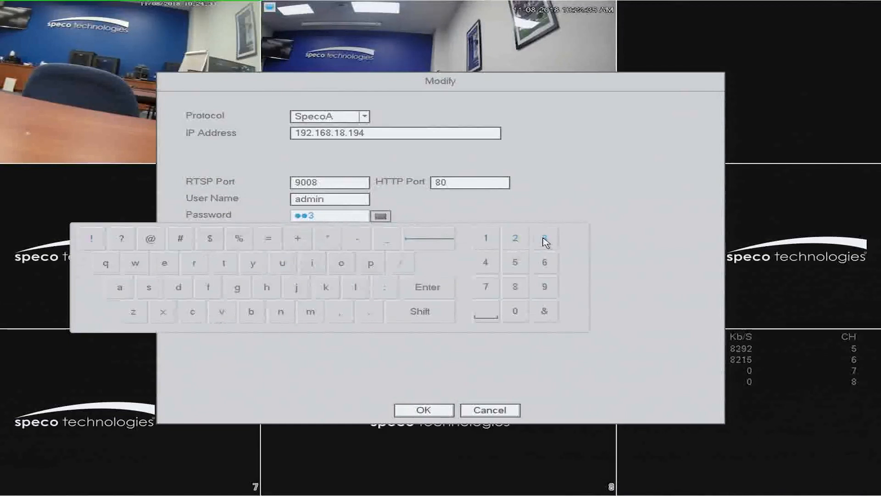
click(487, 262)
click(425, 287)
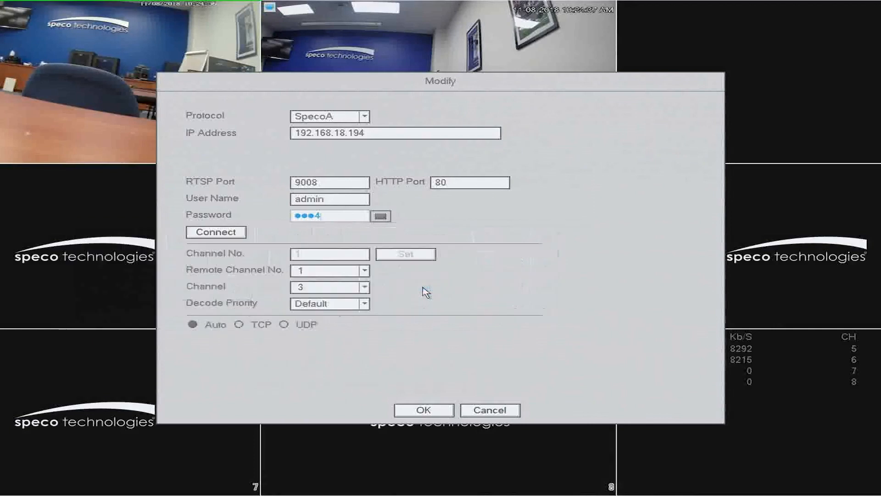
click(229, 236)
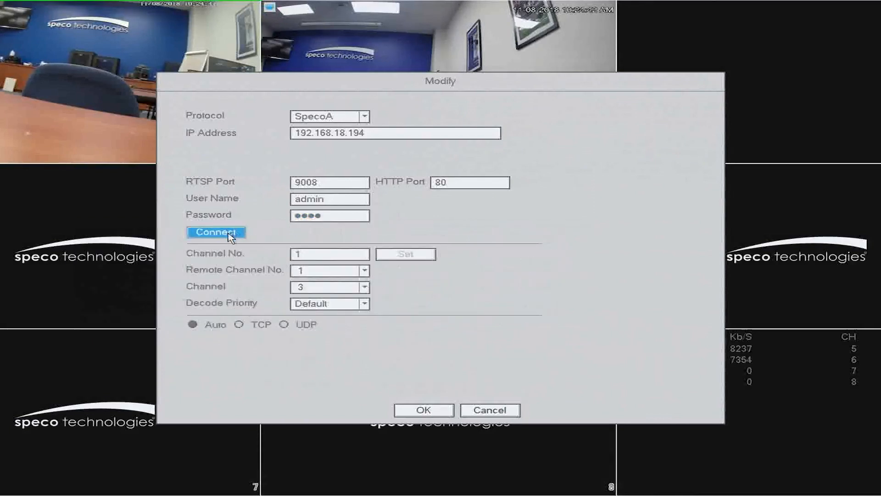
click(423, 412)
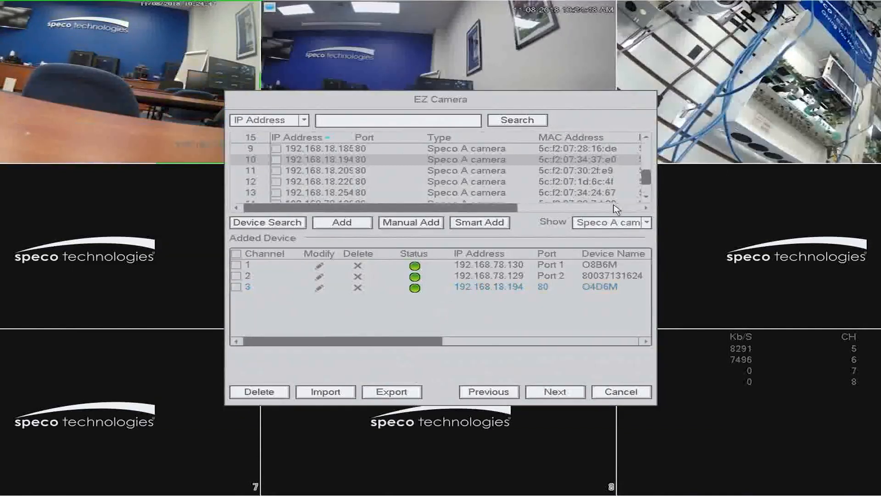
Filter the discovered devices to Speco B cameras and add the camera at 192.168.18.185.
click(646, 222)
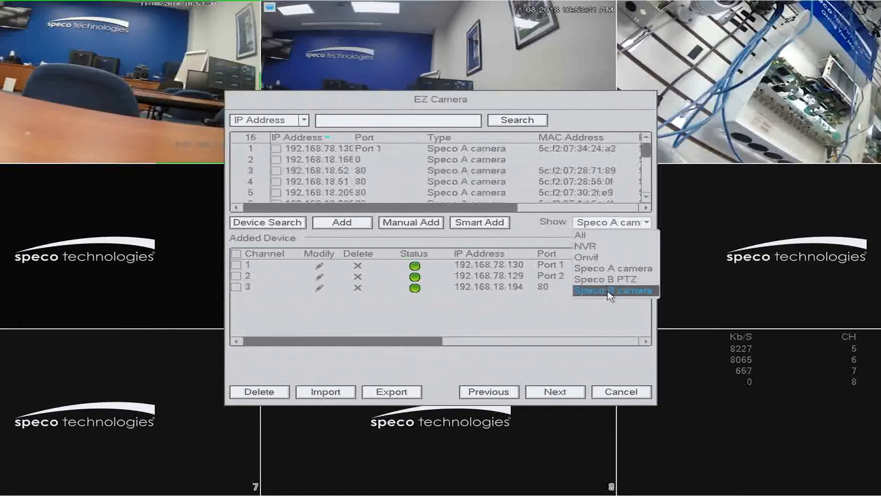
click(608, 290)
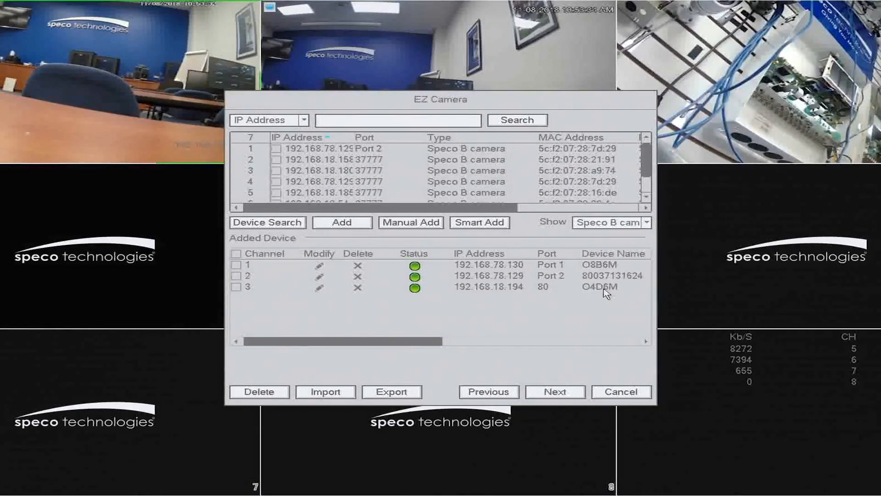
click(308, 181)
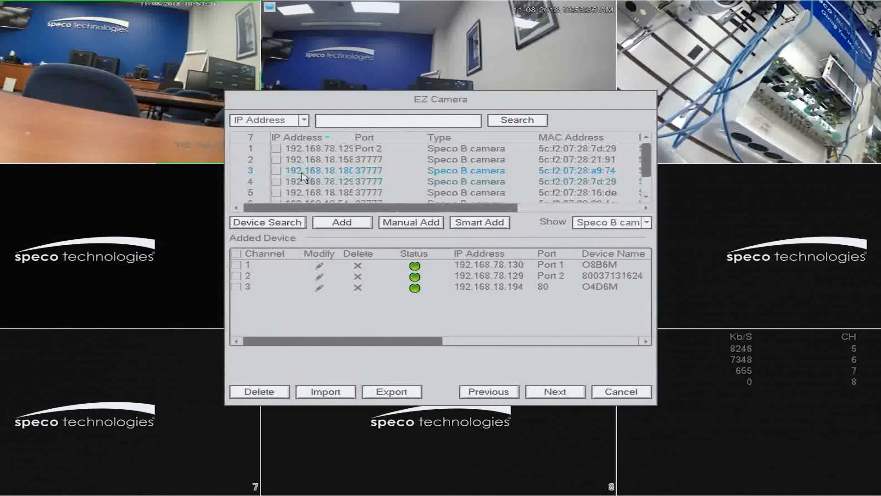
click(276, 193)
click(342, 223)
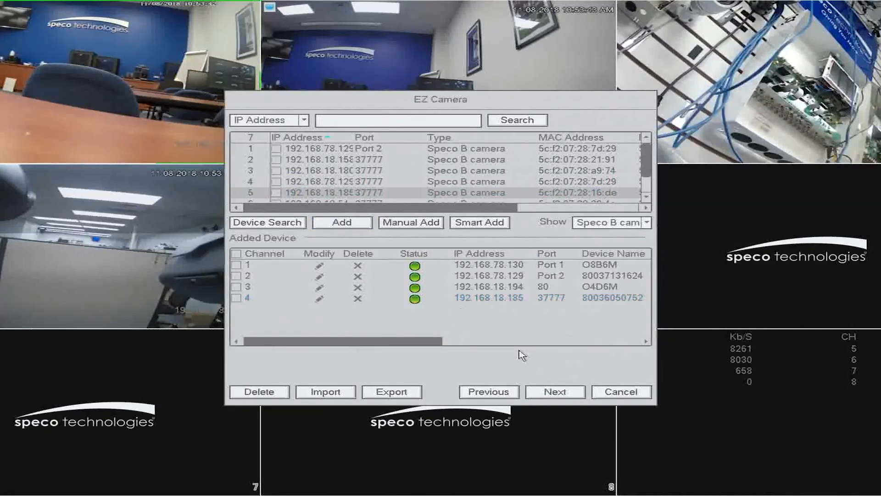
Advance to the Schedule page and set the recording schedule channel to All.
click(552, 391)
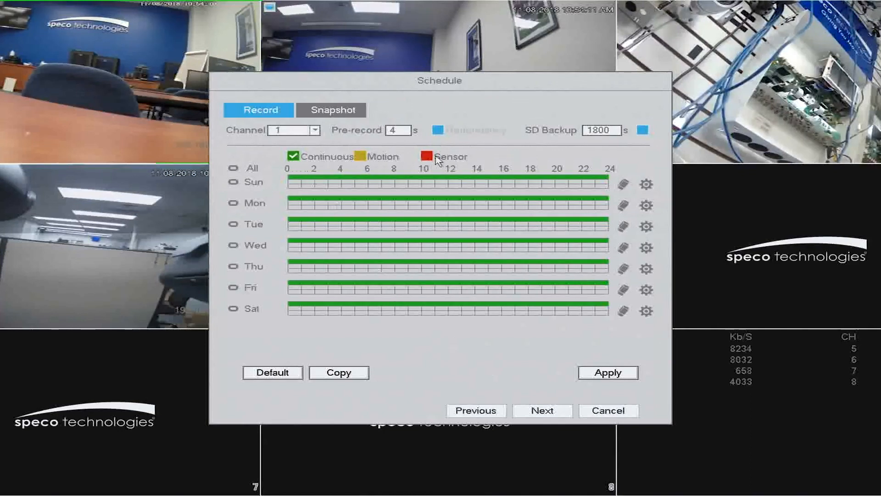
click(314, 132)
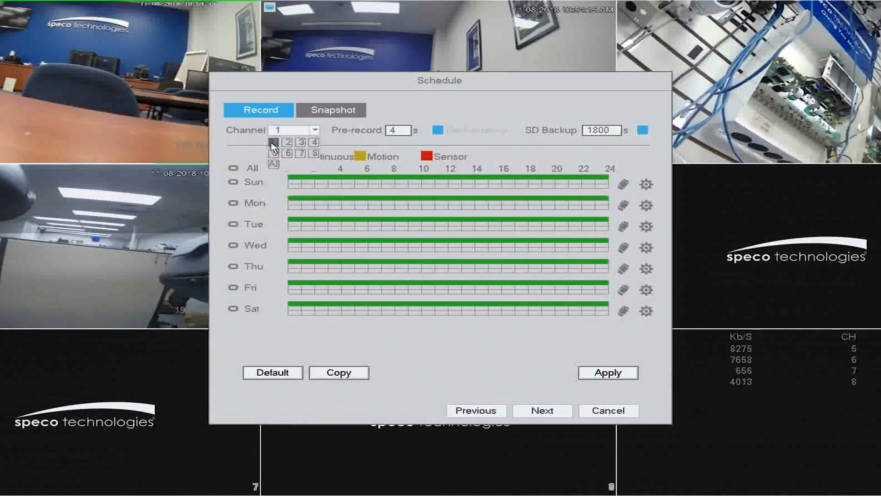
click(275, 164)
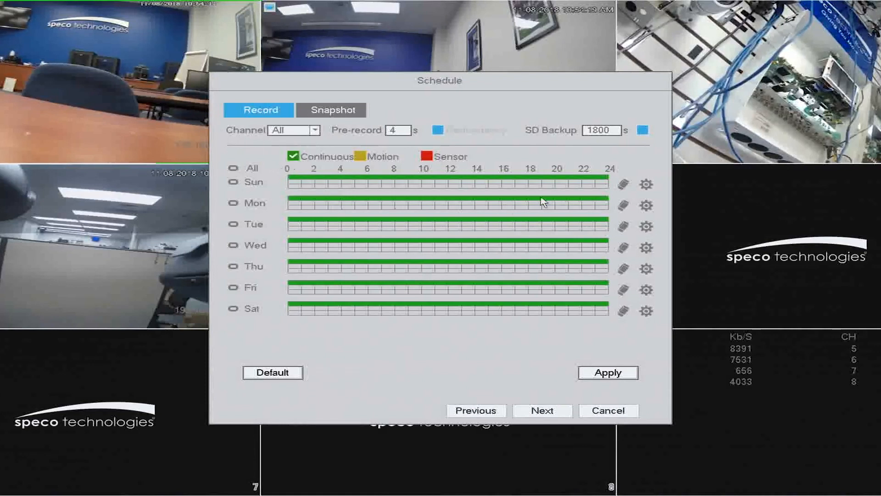
Enable Motion recording alongside Continuous for period 1, copied to all days of the week.
click(647, 184)
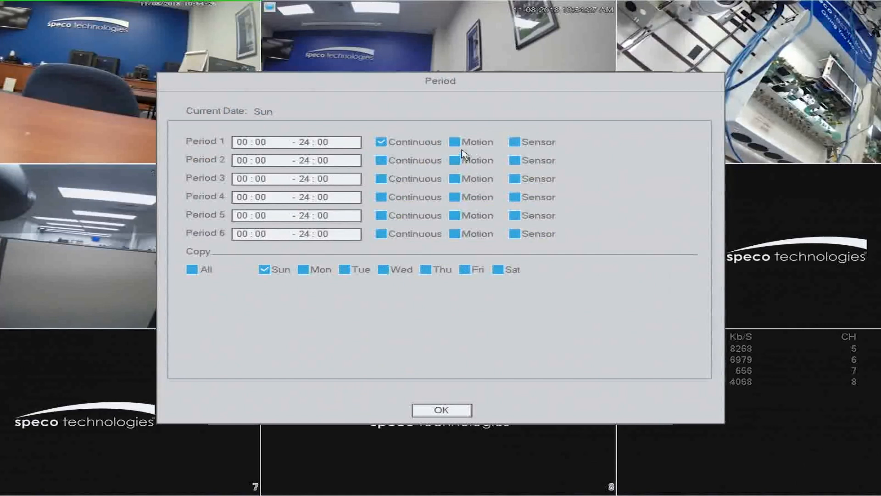
click(454, 142)
click(454, 143)
click(192, 271)
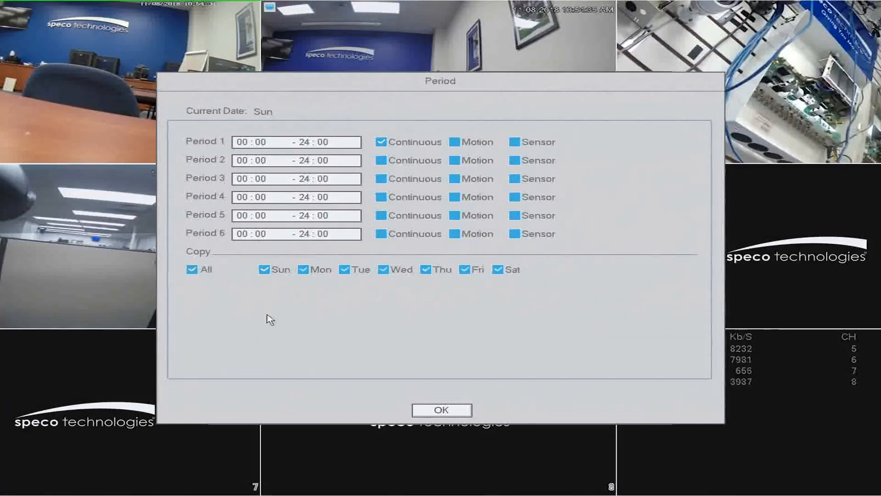
click(455, 142)
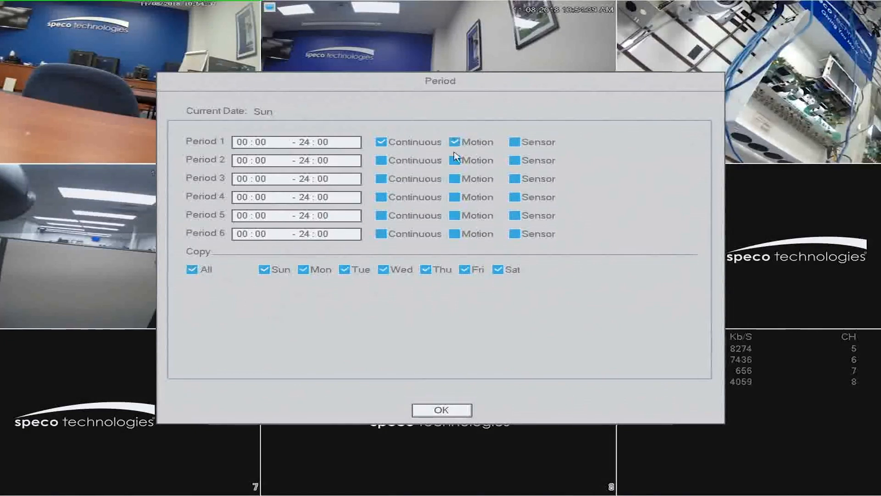
click(443, 409)
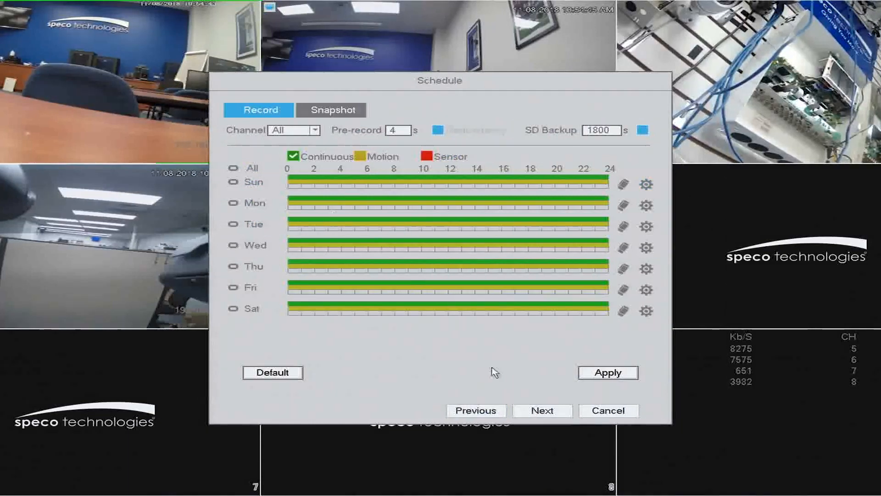
Save the schedule, continue to the EZ Record page, and finish the EZ Setup.
click(536, 410)
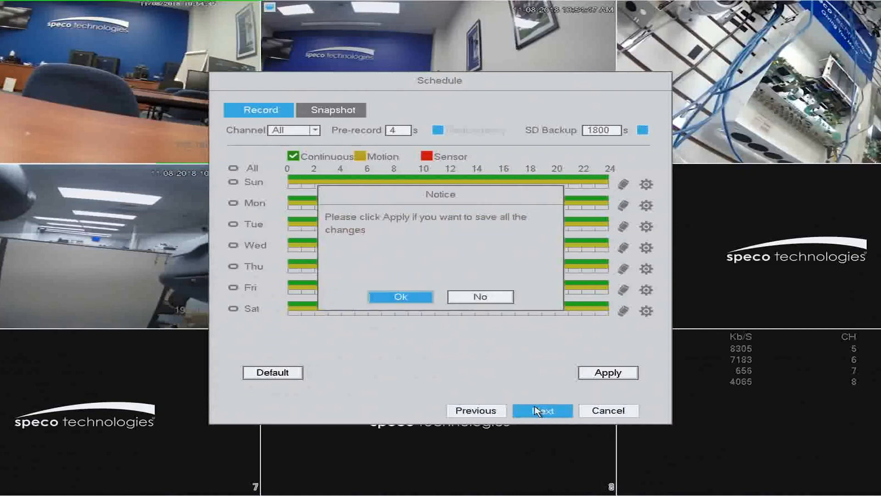
click(430, 299)
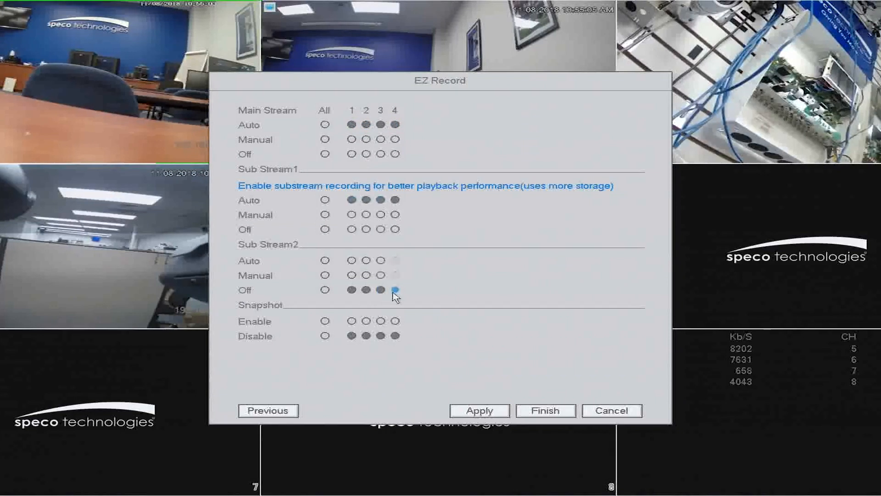
click(539, 412)
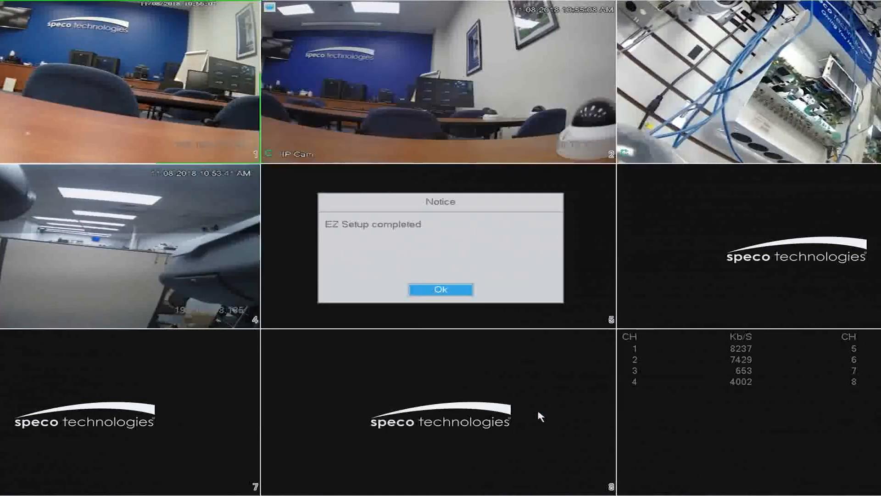
click(431, 295)
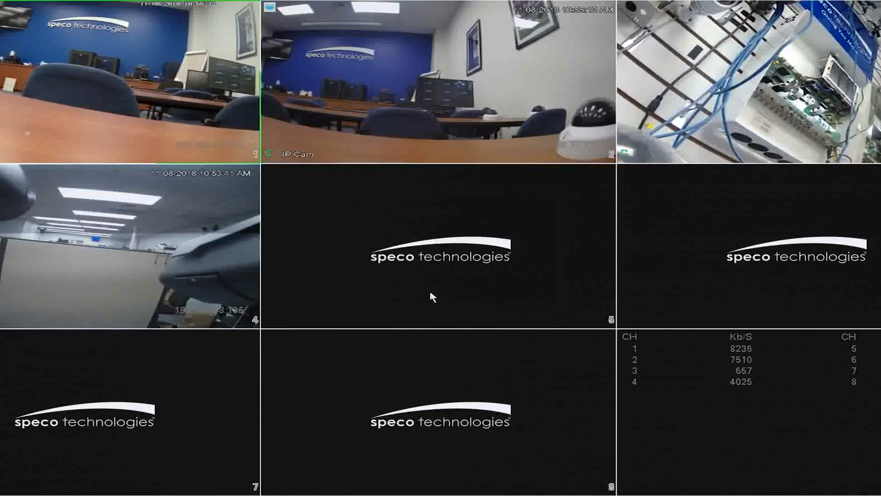